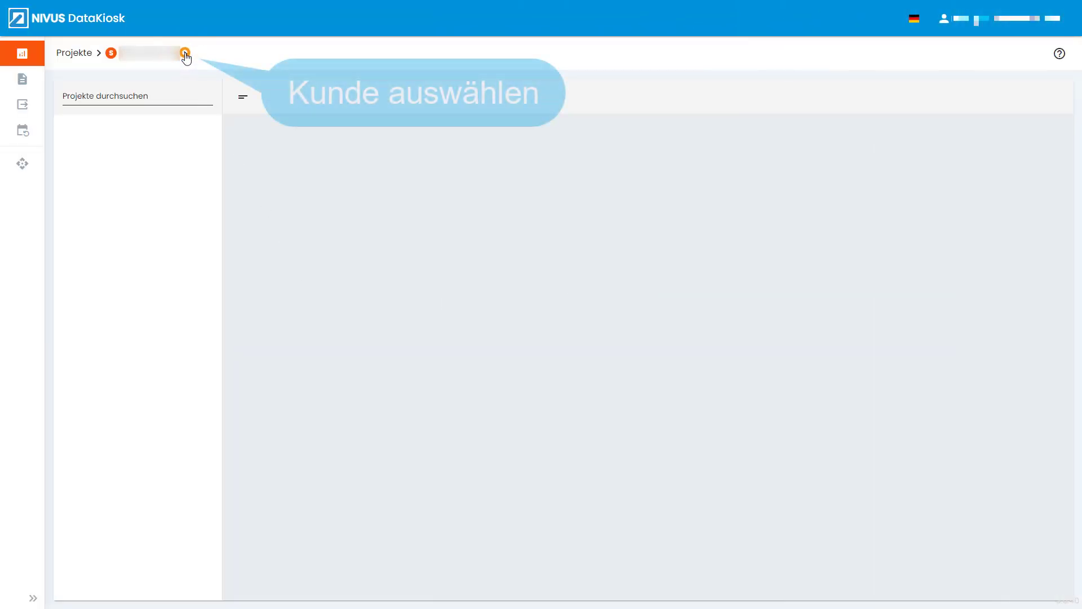
Step: Select NIVUS GmbH as the customer and open its client overview
left_click(187, 54)
left_click(176, 143)
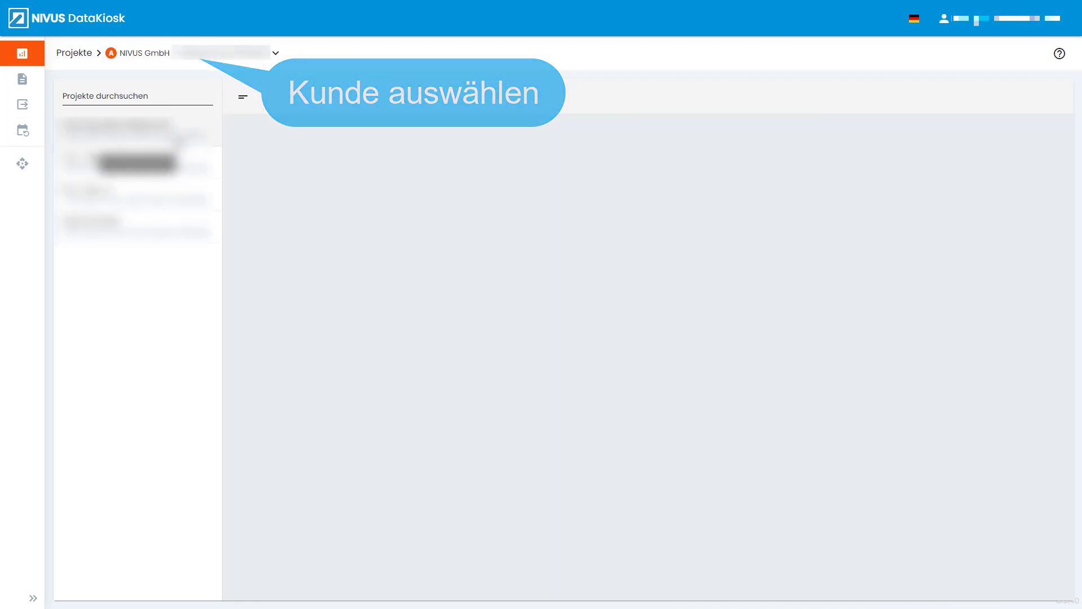
left_click(37, 99)
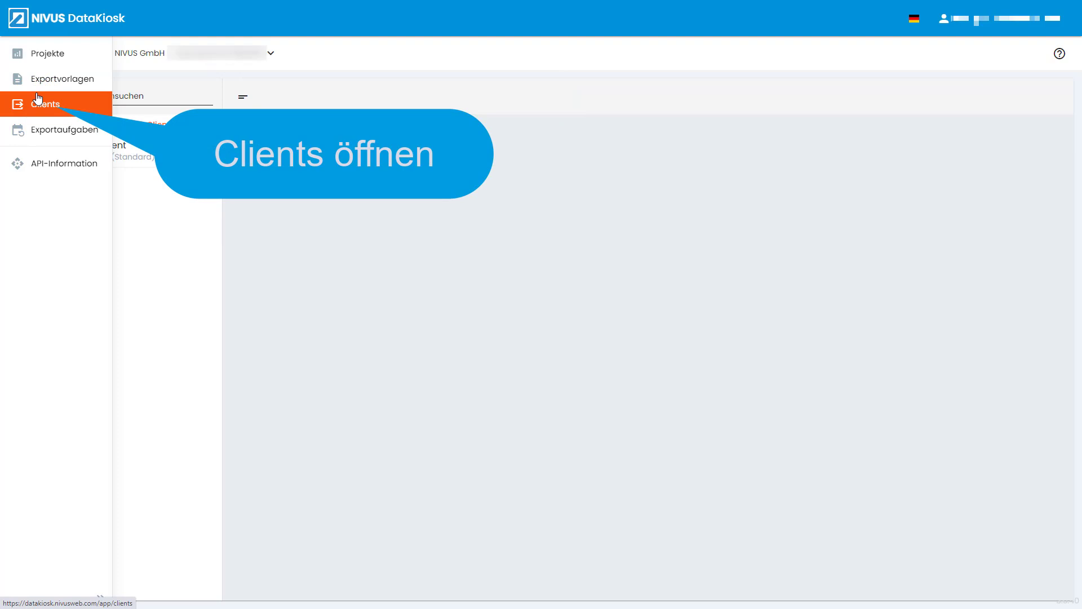
Step: Create and save a new client named "OPC UA Client" with the type OPC UA Server
left_click(149, 129)
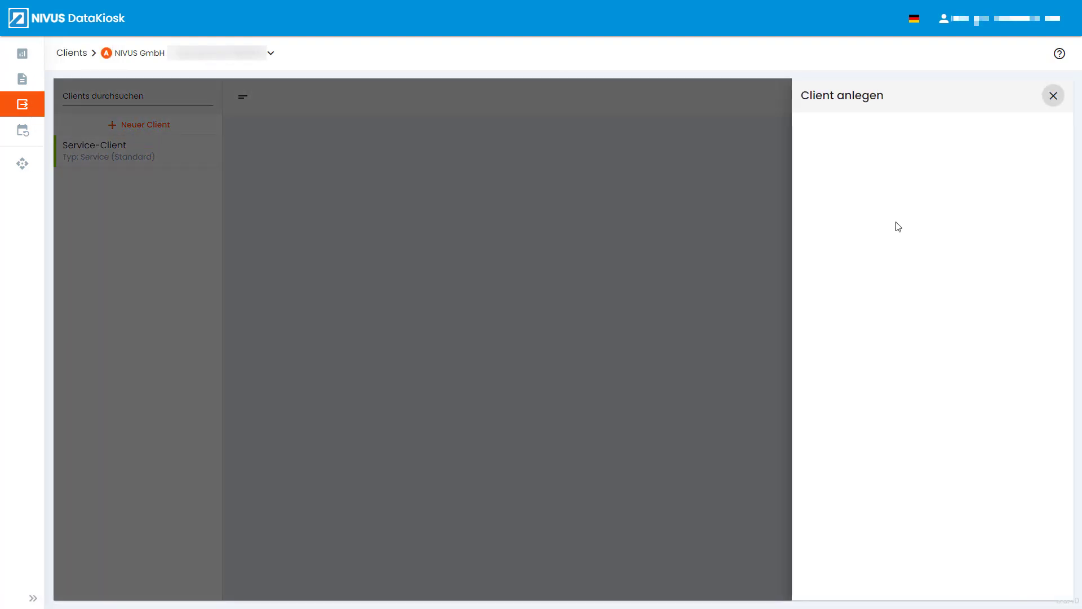
left_click(866, 145)
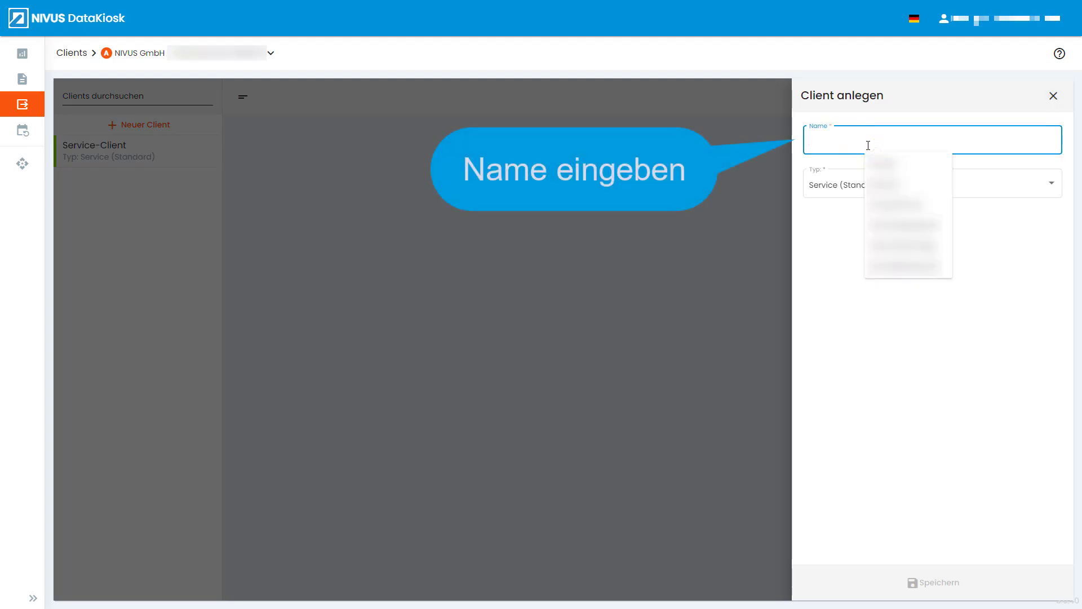
type("OPC")
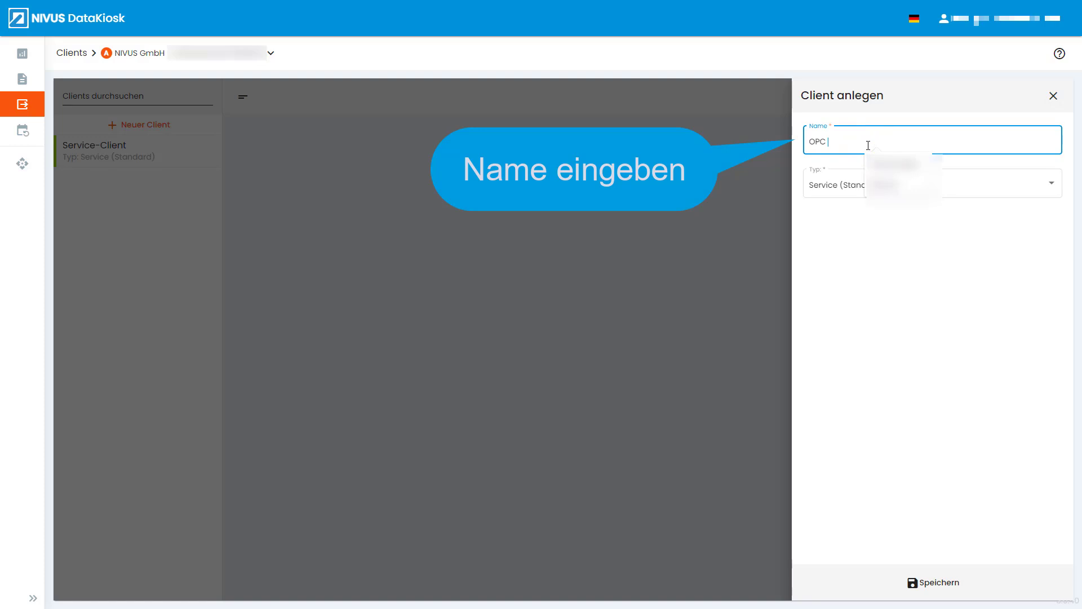
type(" UA Client")
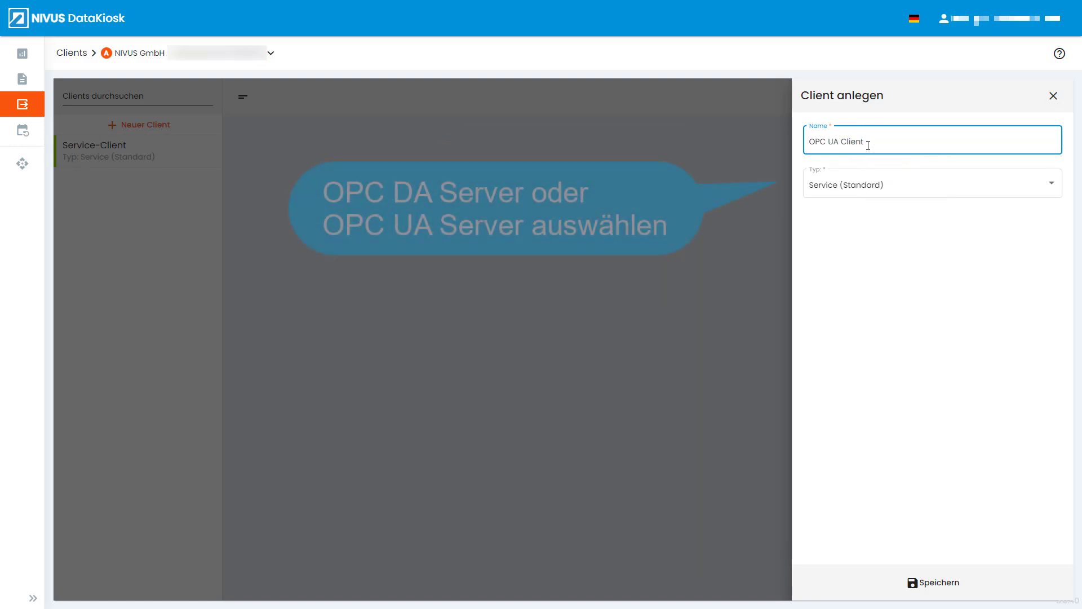
left_click(952, 182)
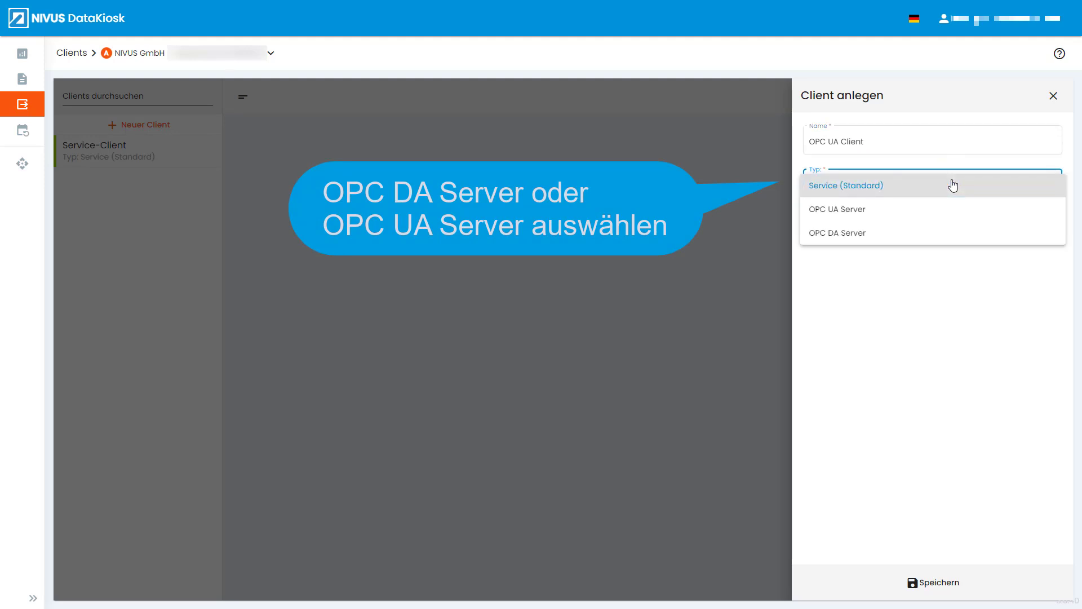
left_click(937, 209)
left_click(949, 583)
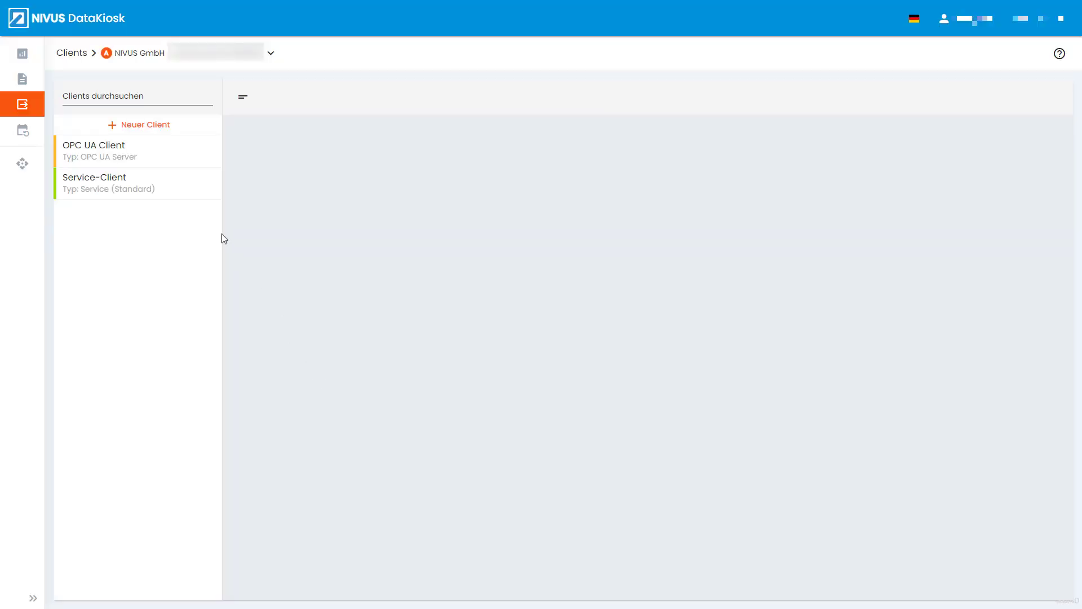
Step: Download NDKClient_OpcUaServer_3.0.8.0_windows.exe for the OPC UA Client and run it anyway despite the SmartScreen block
left_click(165, 153)
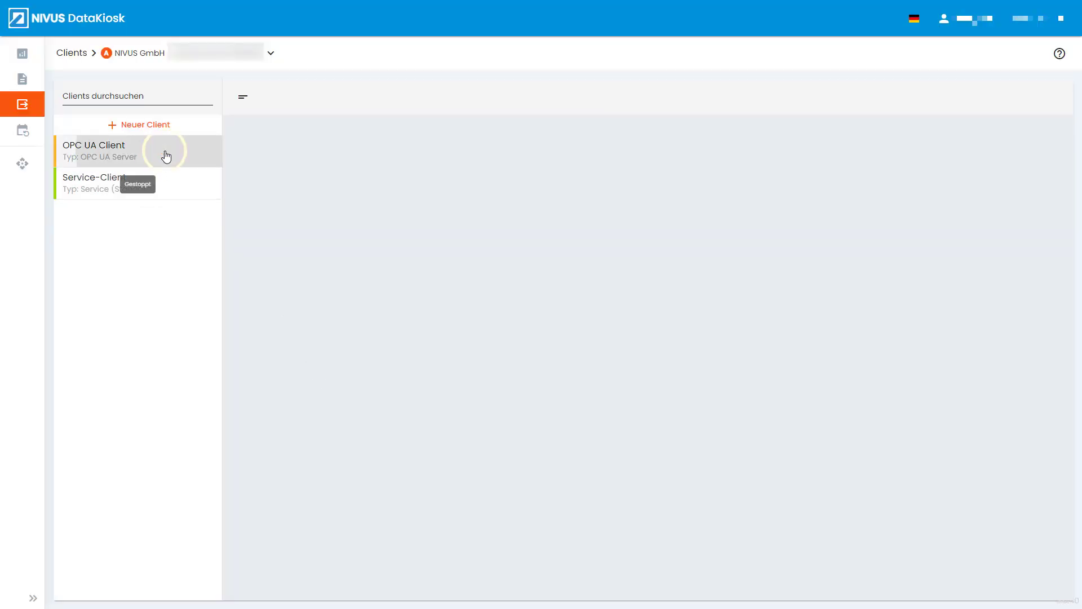
left_click(627, 341)
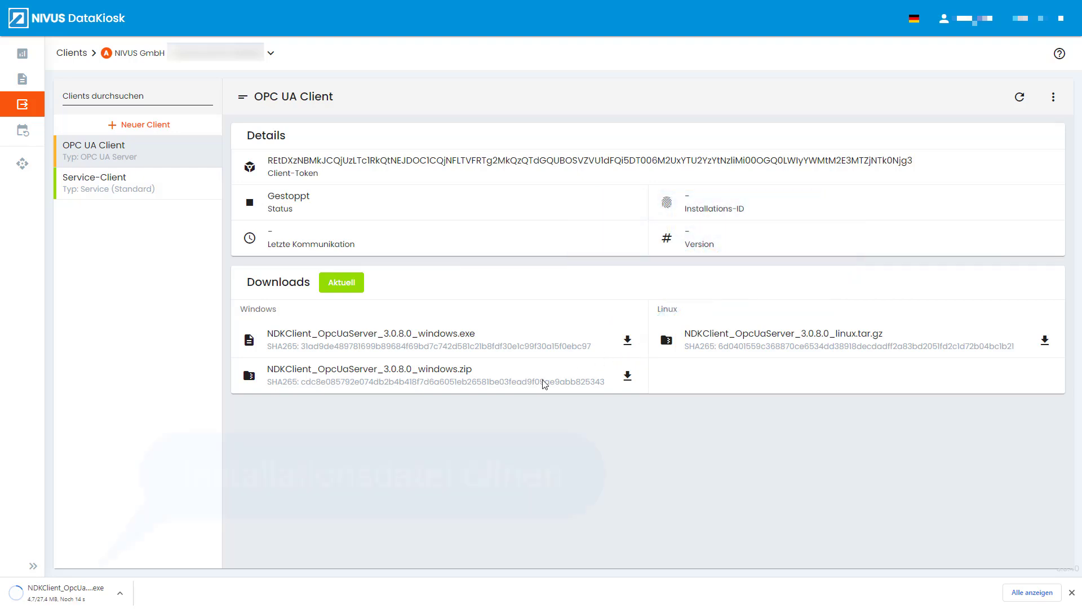
left_click(79, 595)
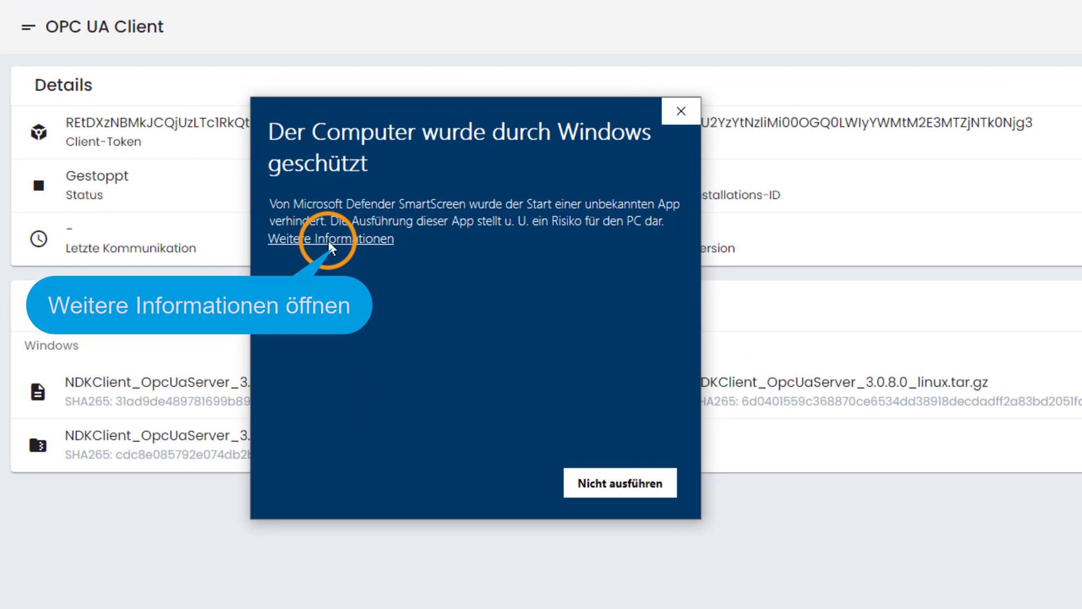
left_click(328, 240)
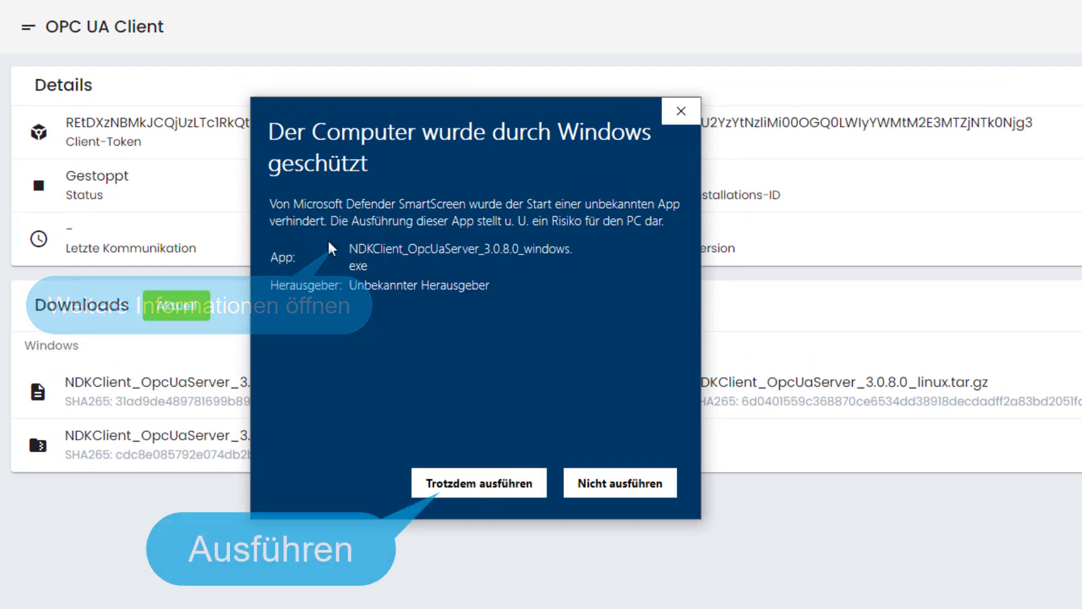
left_click(457, 484)
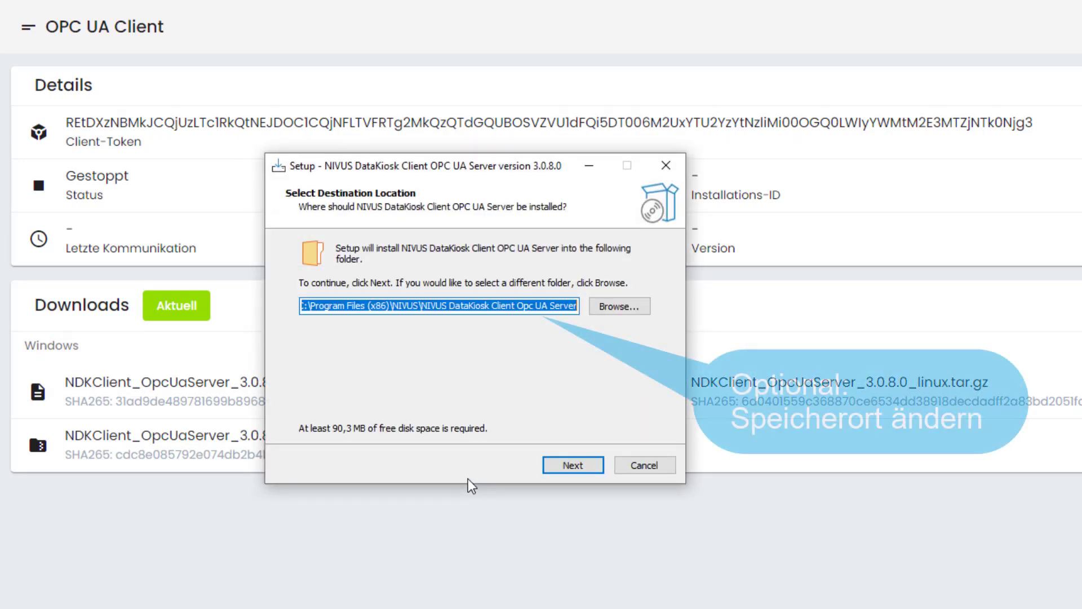
Step: Accept the default destination folder in the setup and paste the client token copied from the OPC UA Client's details
left_click(576, 465)
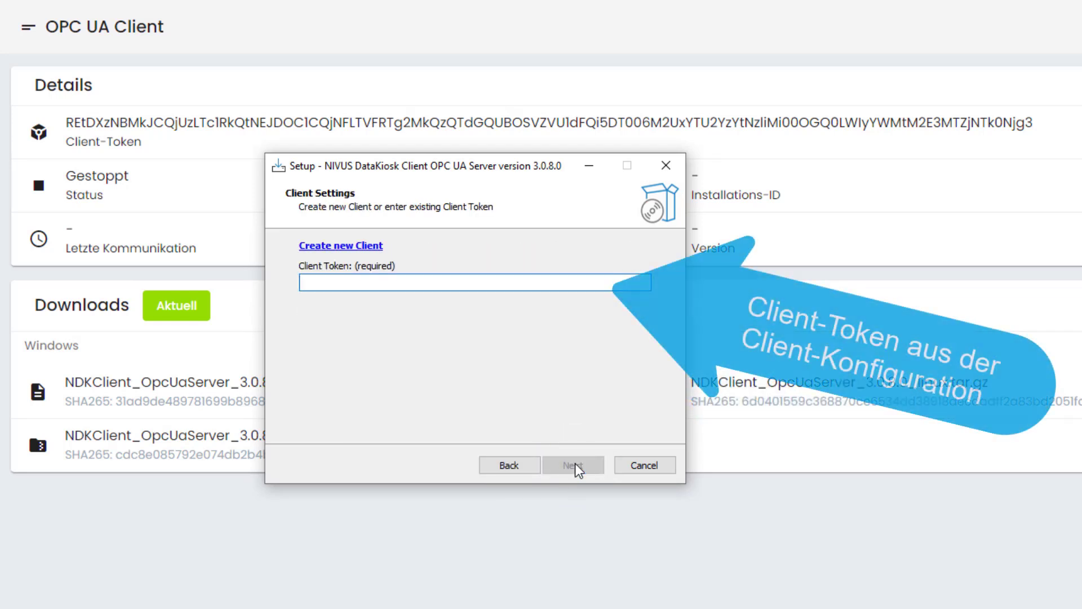
left_click(71, 124)
key("ctrl+c")
double_click(71, 124)
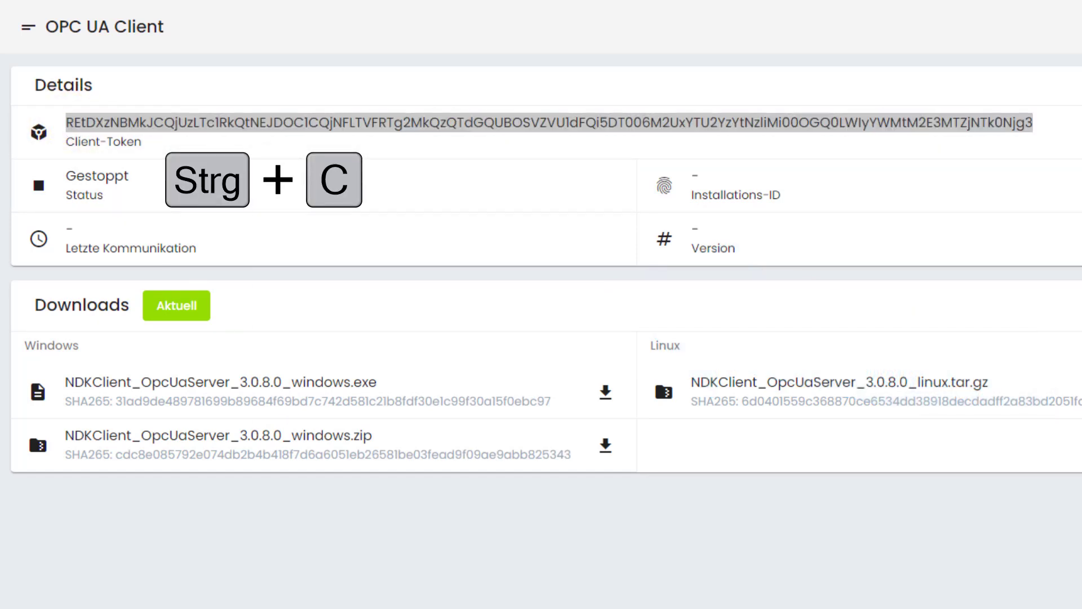
key("alt+Tab")
key("ctrl+v")
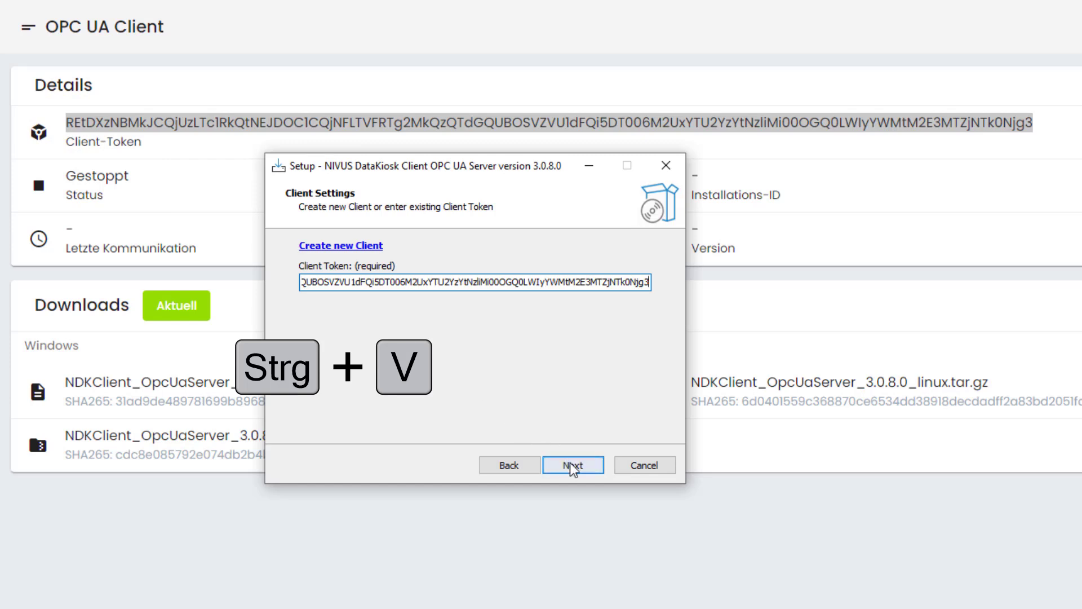
left_click(570, 463)
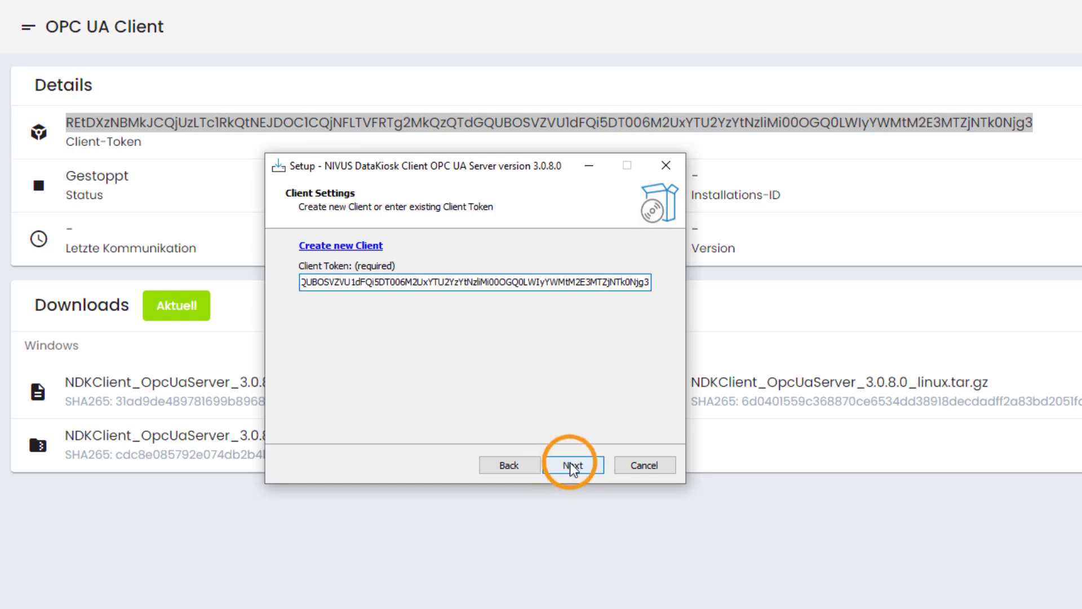
Step: Install the NIVUS DataKiosk Client OPC UA Server, finish the setup and reload the client page
left_click(570, 464)
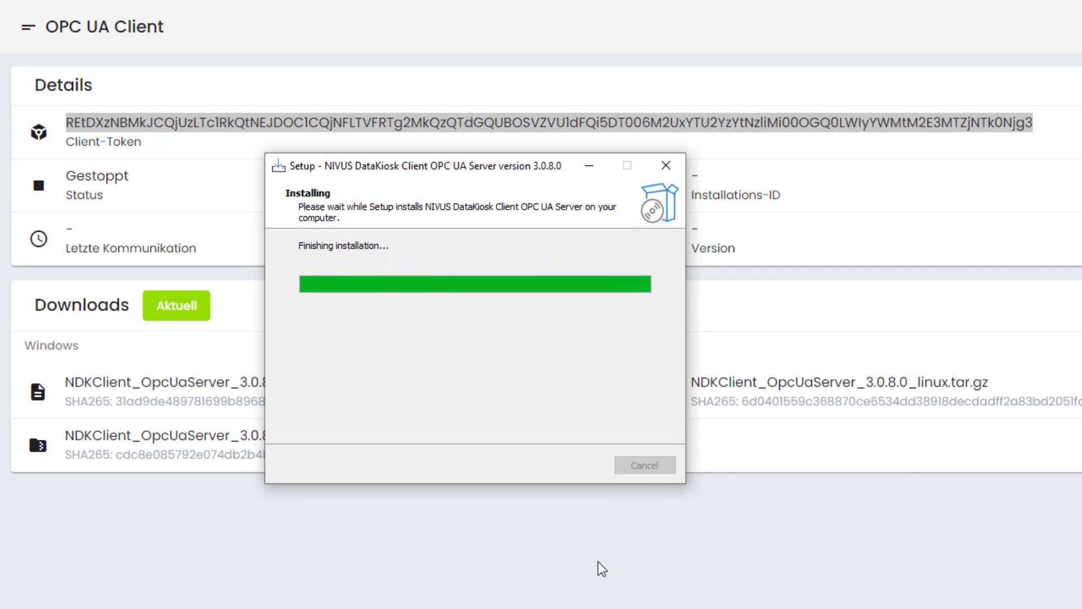
left_click(581, 466)
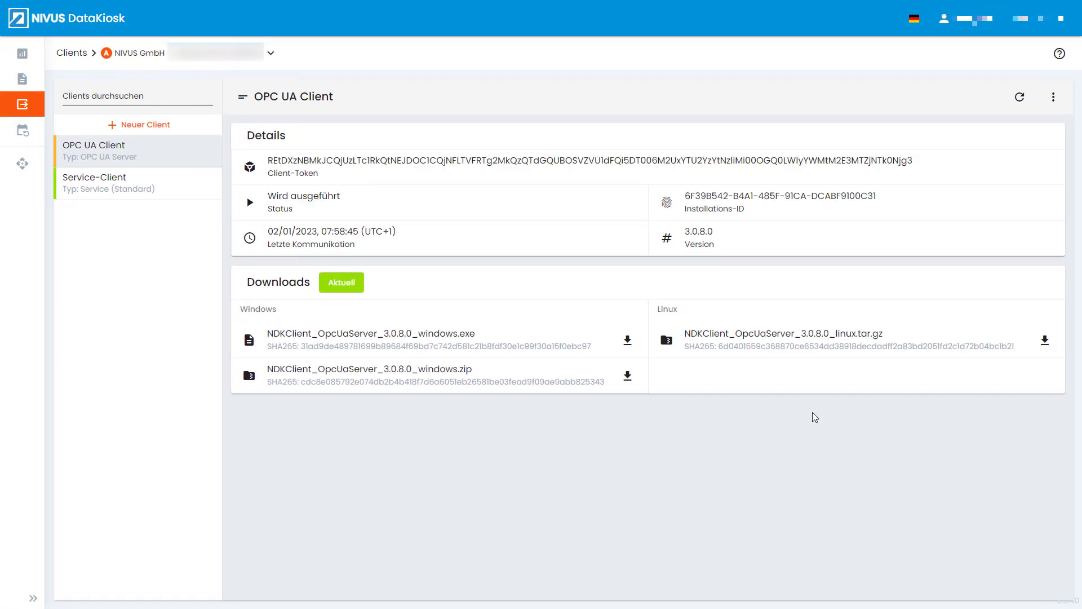
key("F5")
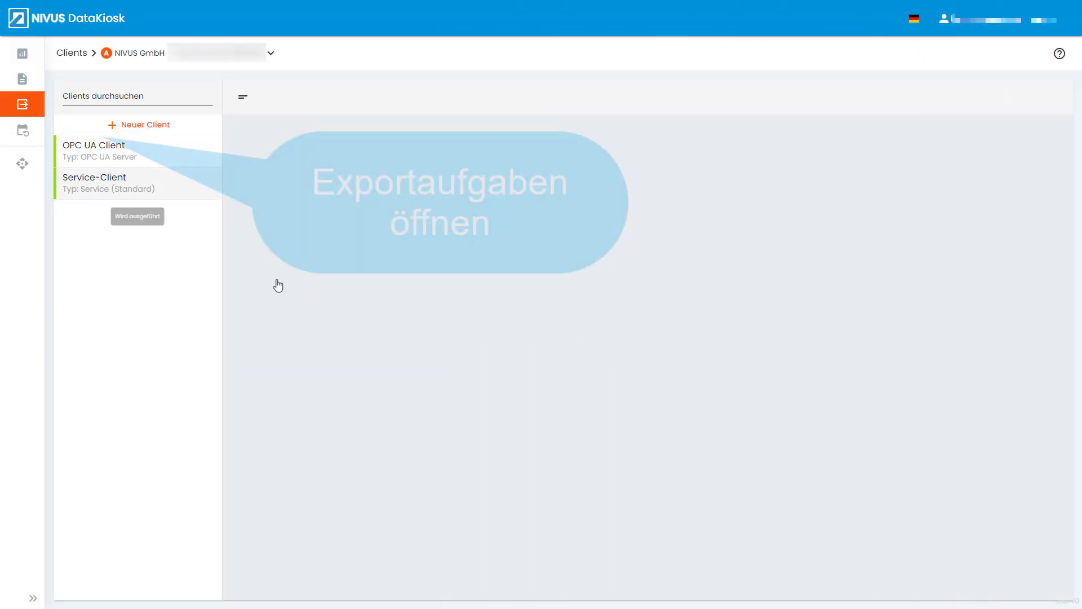
Step: Start a new export task and name it "Neue Exportaufgabe"
left_click(36, 136)
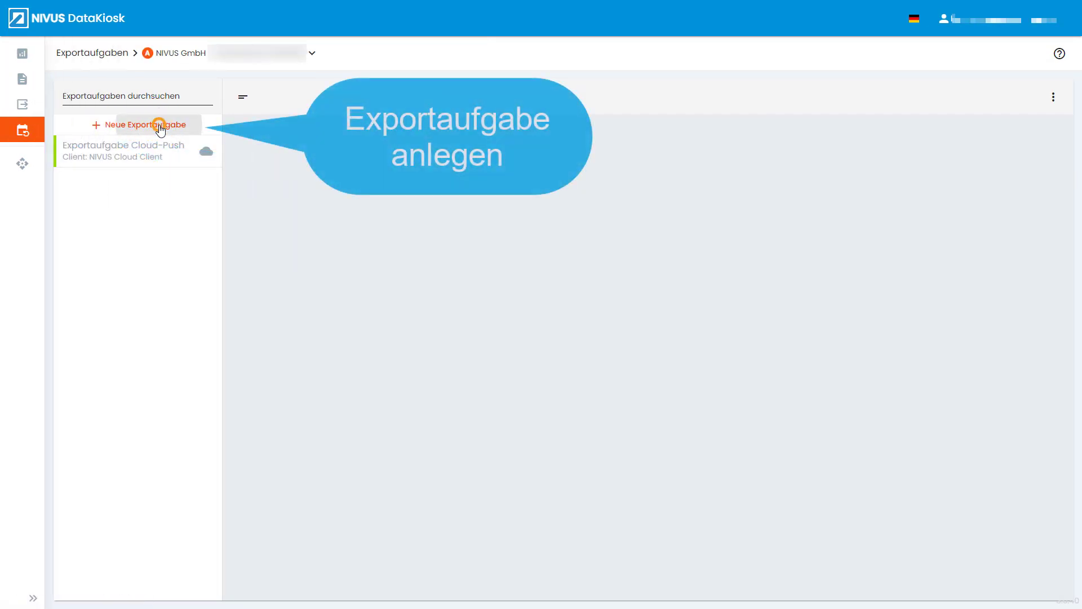
left_click(160, 126)
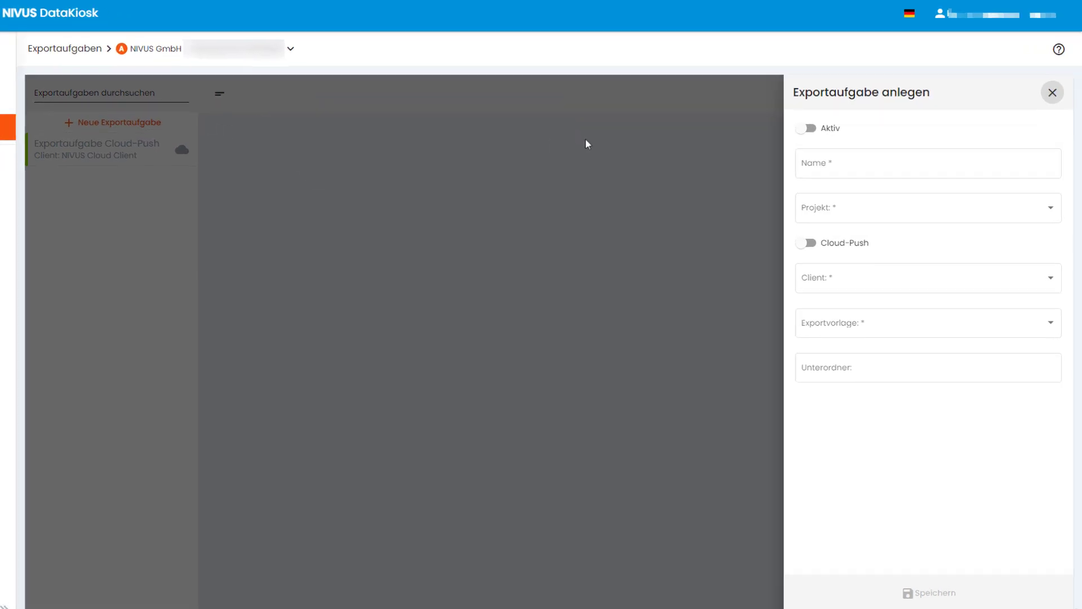
left_click(806, 165)
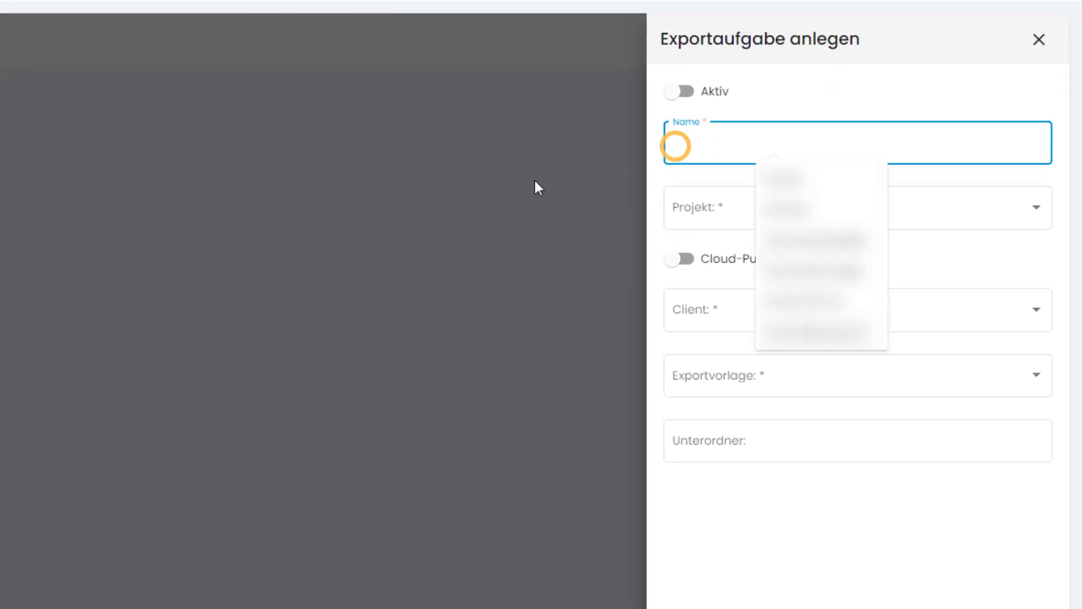
type("Neue Exportaufgab")
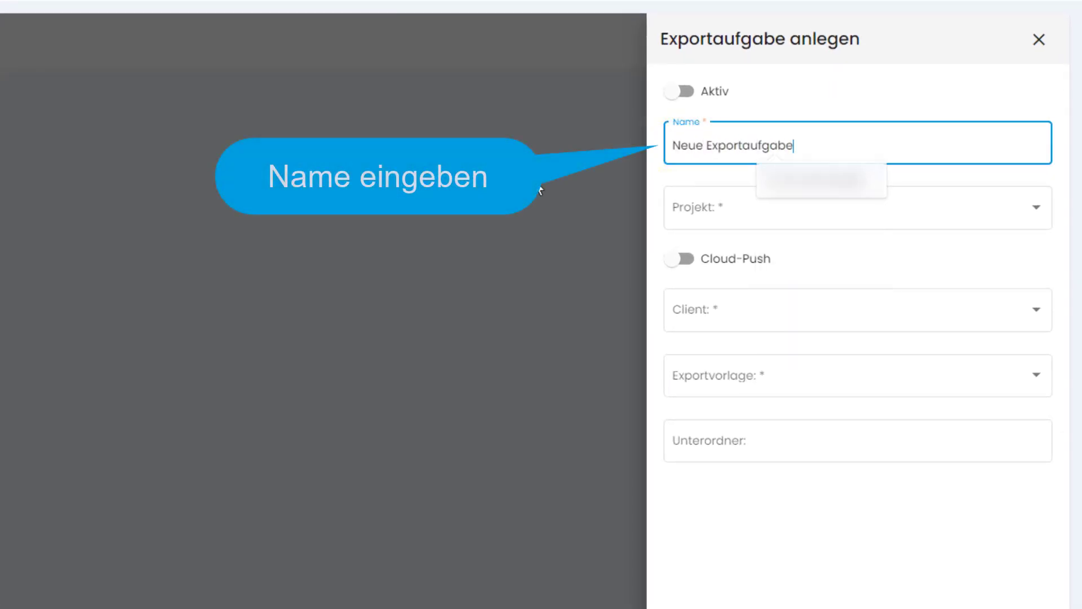
type("e")
Step: Assign the project NIVUS GmbH and the client OPC UA Client to the new export task
left_click(894, 215)
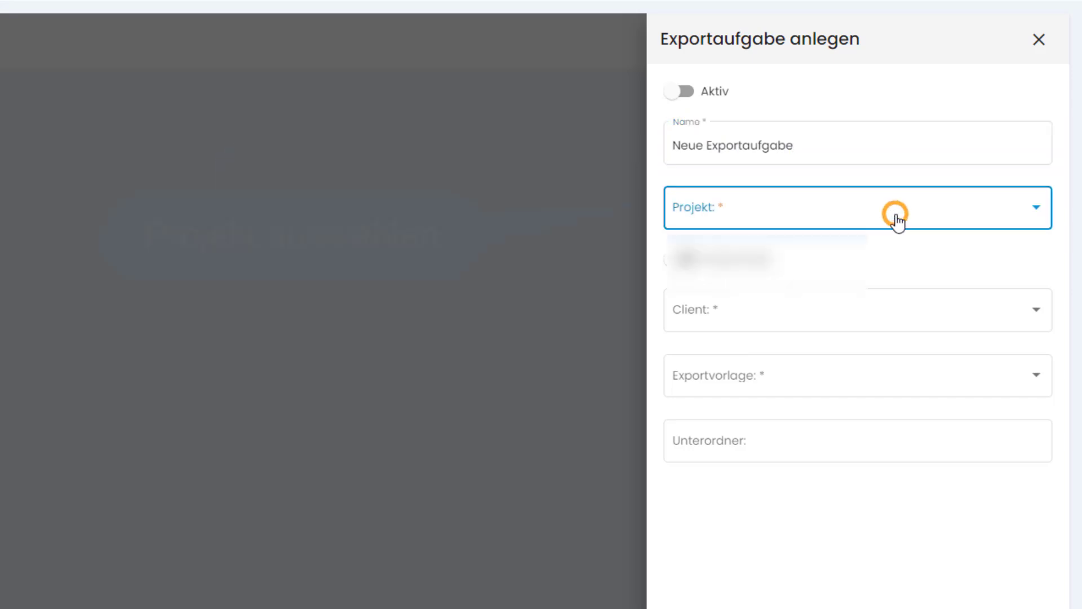
left_click(896, 329)
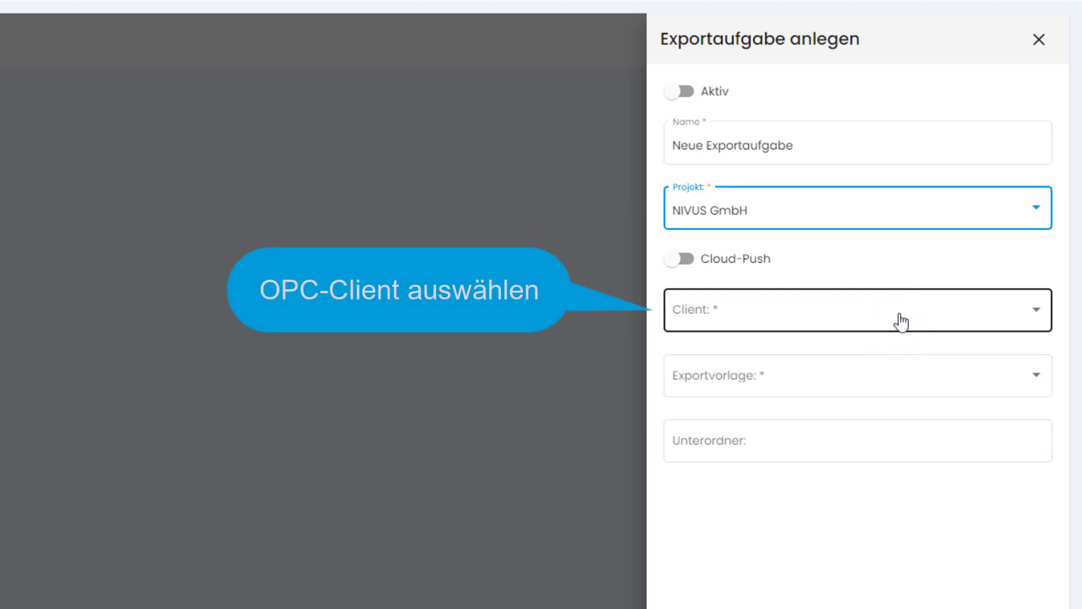
left_click(903, 320)
key("Down")
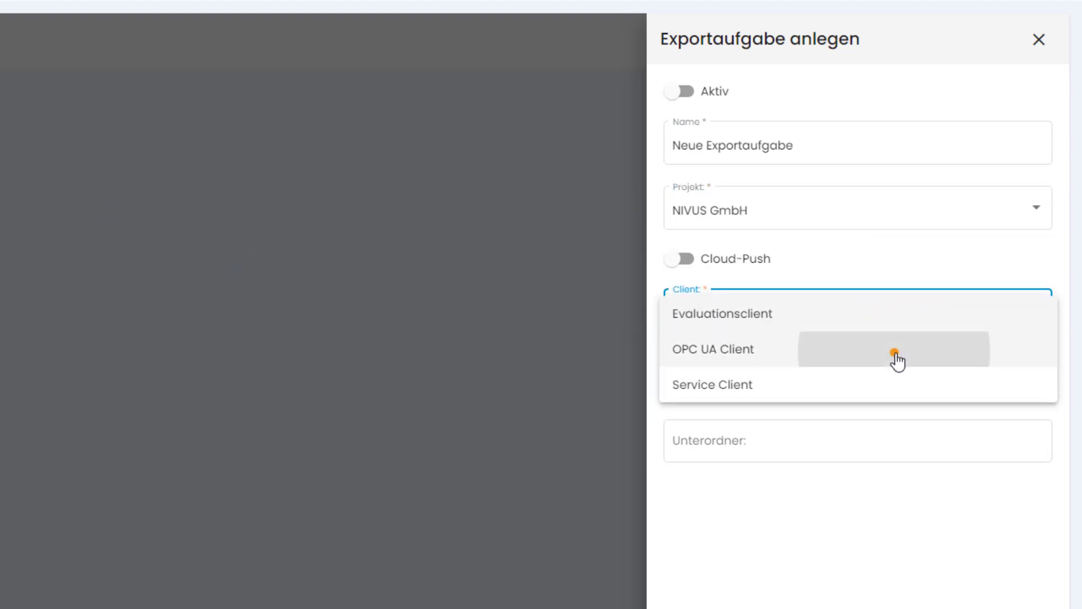
left_click(897, 356)
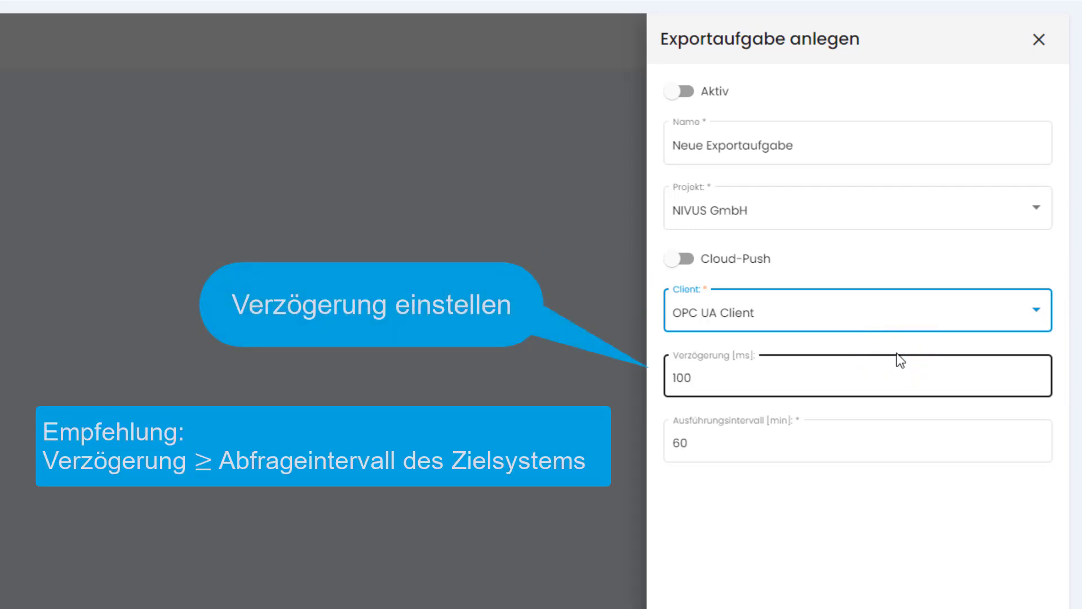
Step: Set the export task's execution interval to 30 minutes and save the task
left_click(908, 380)
scroll(906, 338, "down", 4)
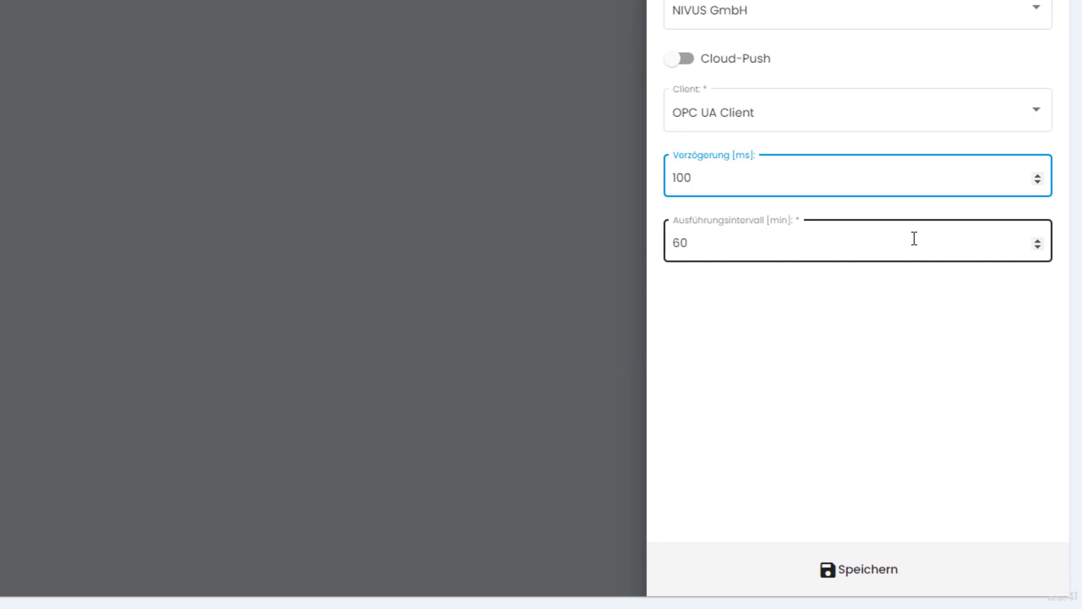
left_click(914, 239)
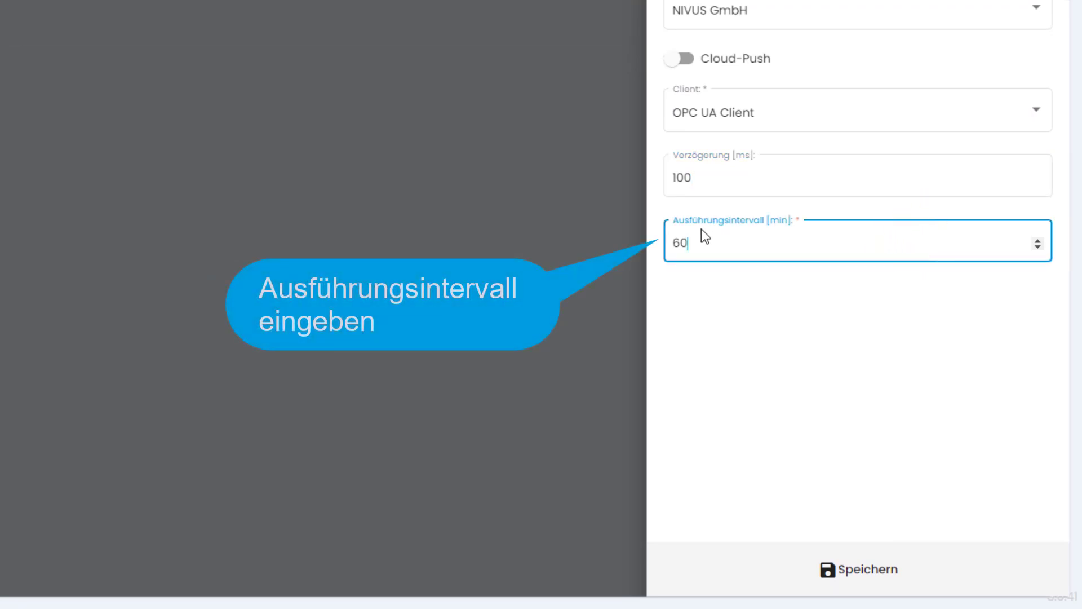
type("30")
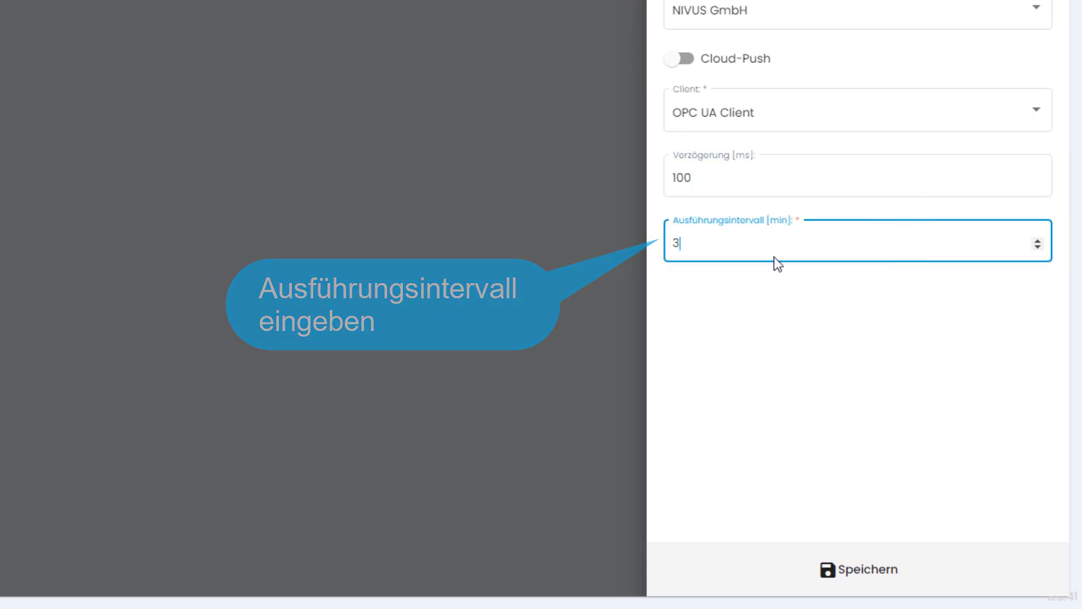
left_click(859, 574)
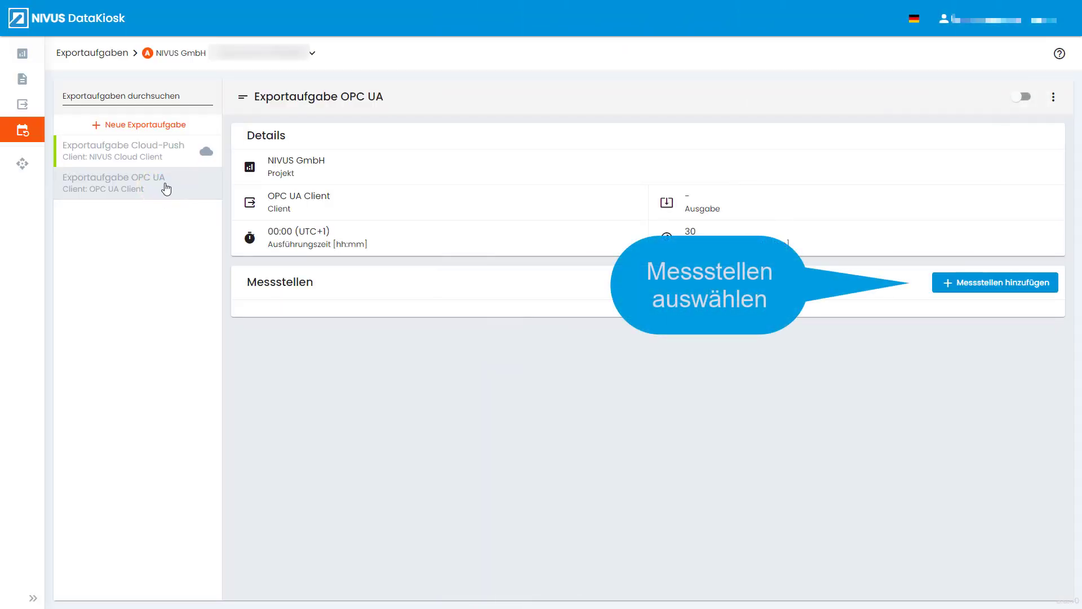
Step: Add the measuring points TestNFM0010 and TestNFM0011 to Exportaufgabe OPC UA and expand TestNFM0010's process variables
left_click(974, 294)
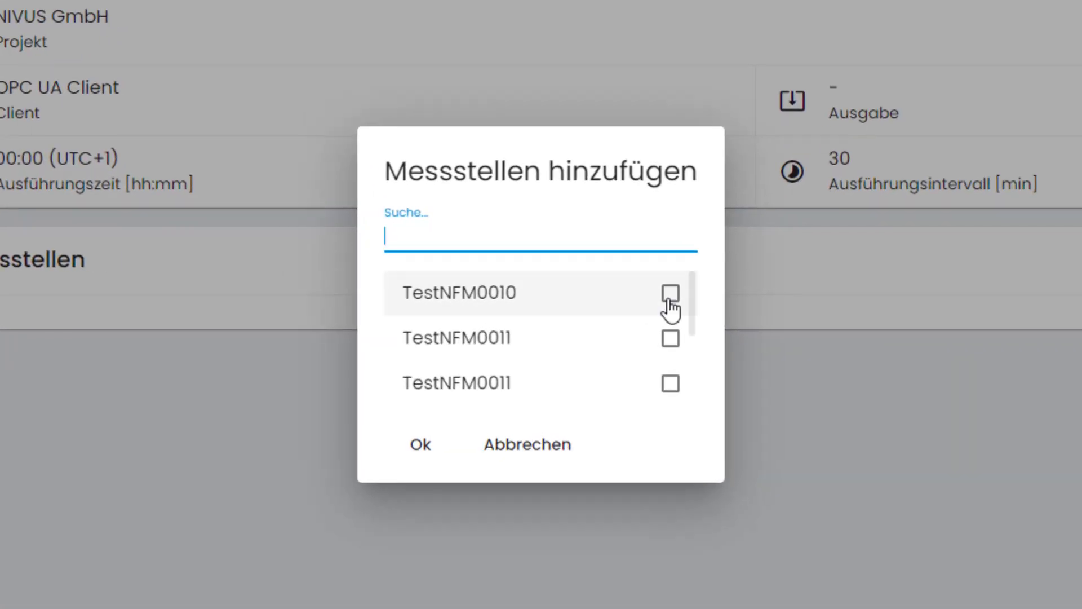
left_click(670, 294)
left_click(672, 339)
left_click(422, 449)
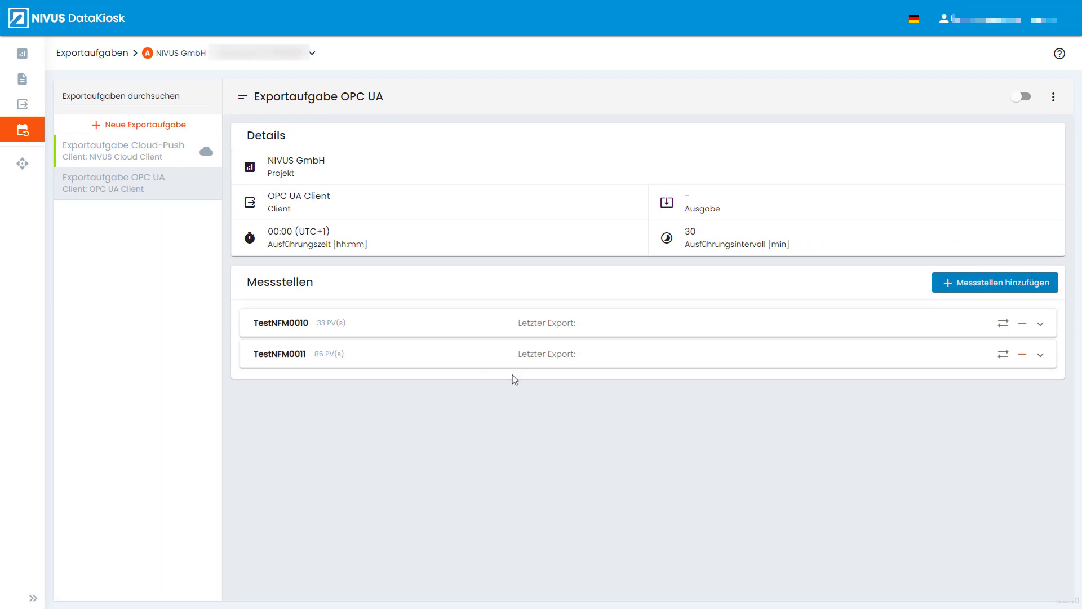
left_click(1042, 325)
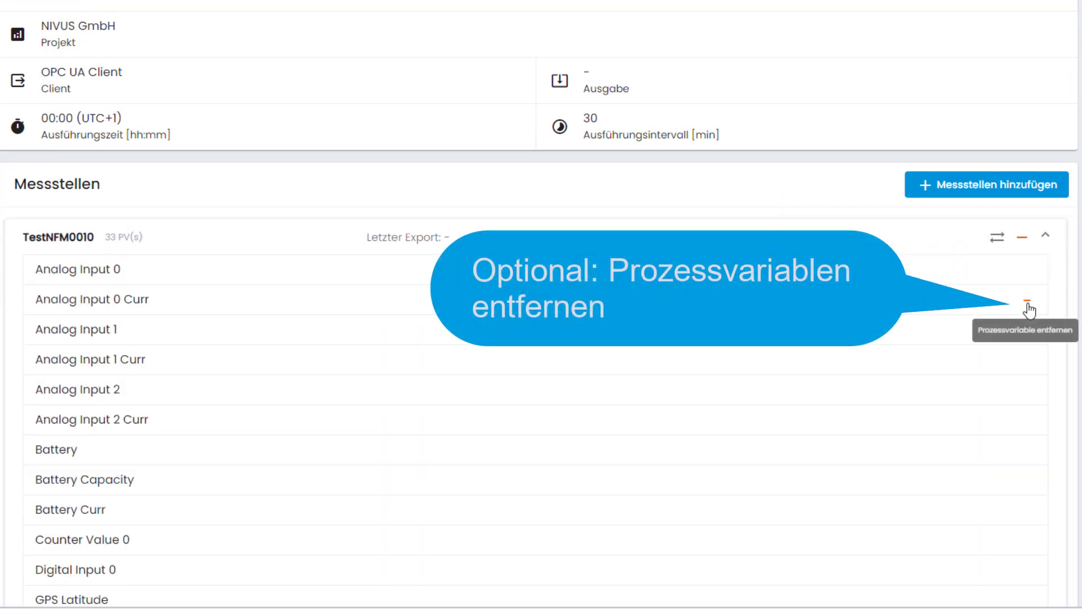
Step: Remove the process variables Analog Input 0 Curr, Analog Input 1, Analog Input 2 Curr, Battery and Counter Value 0 from measuring point TestNFM0010
left_click(1027, 305)
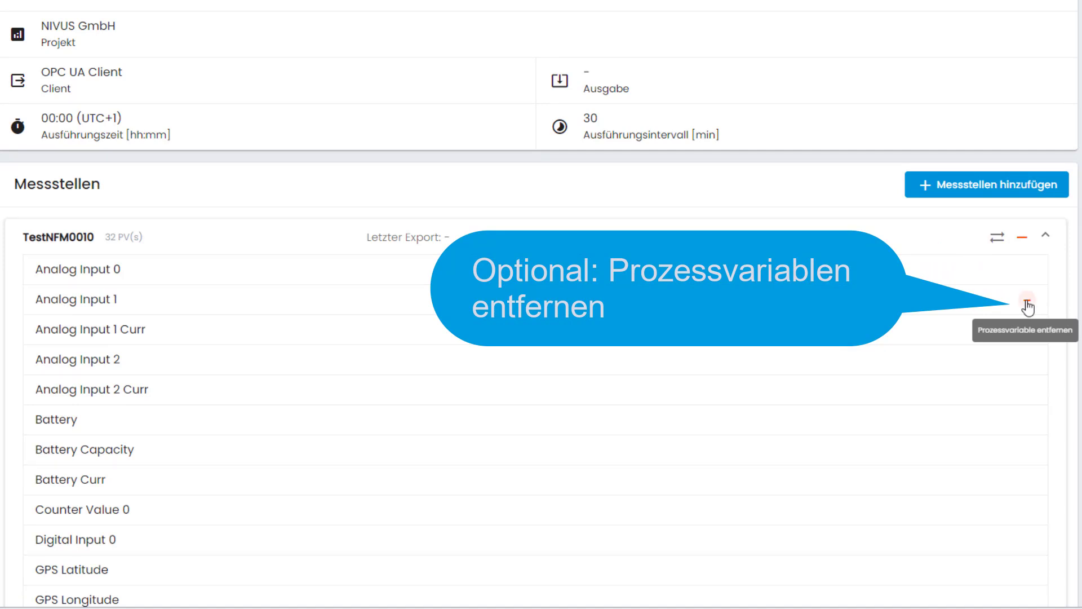
left_click(1027, 304)
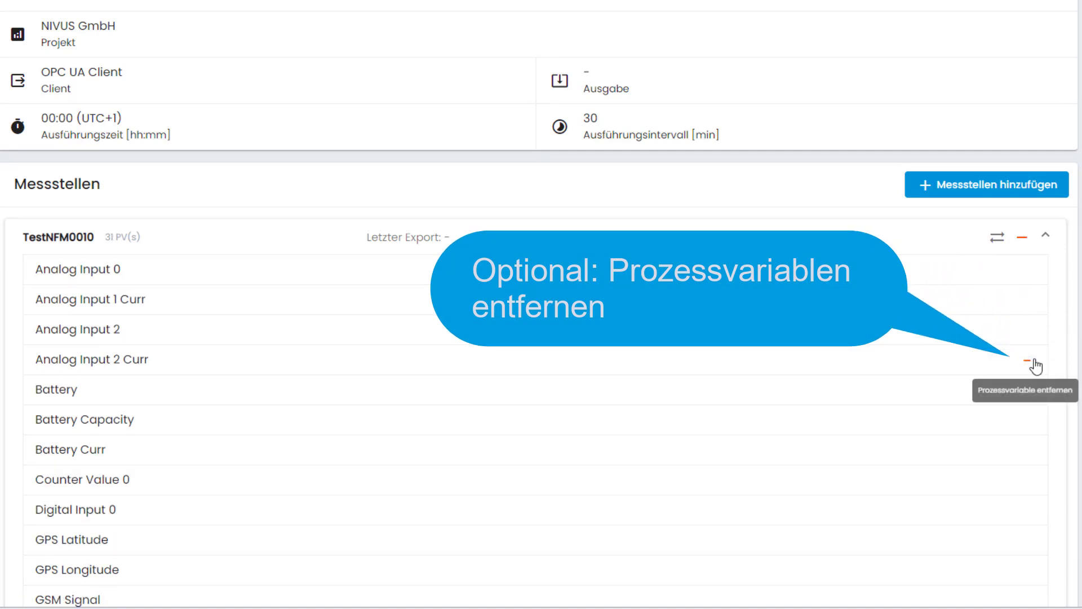
left_click(1032, 360)
left_click(1032, 361)
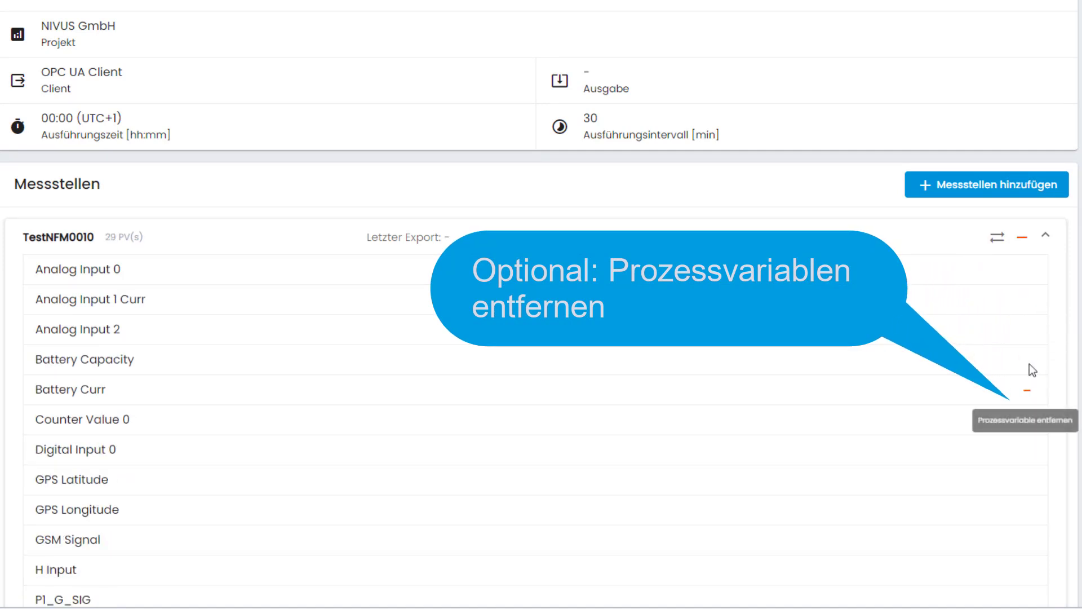
left_click(1027, 420)
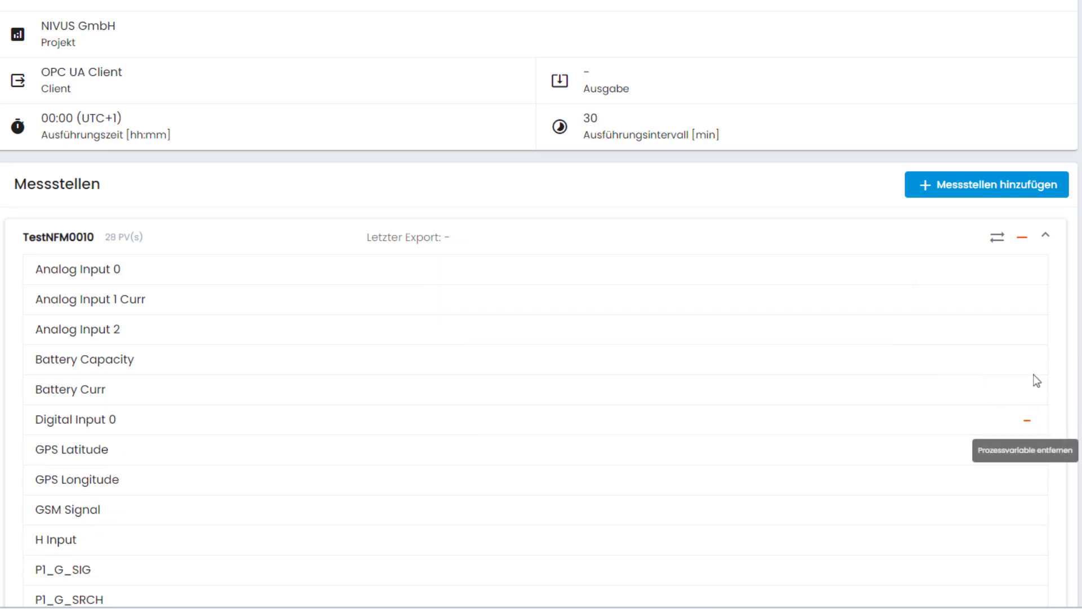
left_click(1047, 237)
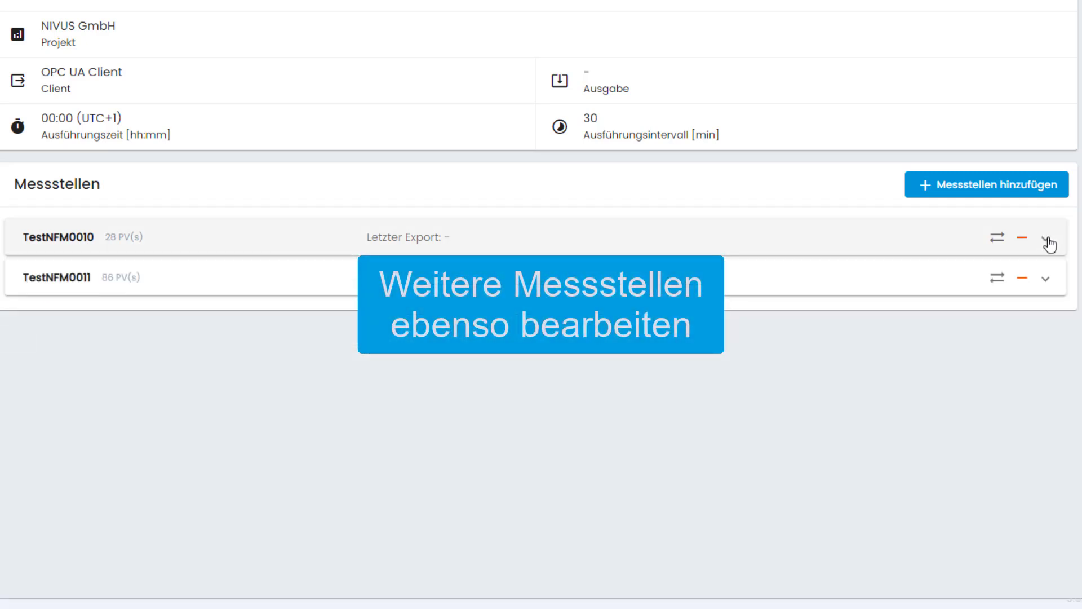
Step: Remove the process variables Analog Input 0, Analog Input 1, Analog Input 2 and Analog Input 3 from measuring point TestNFM0011
left_click(1046, 279)
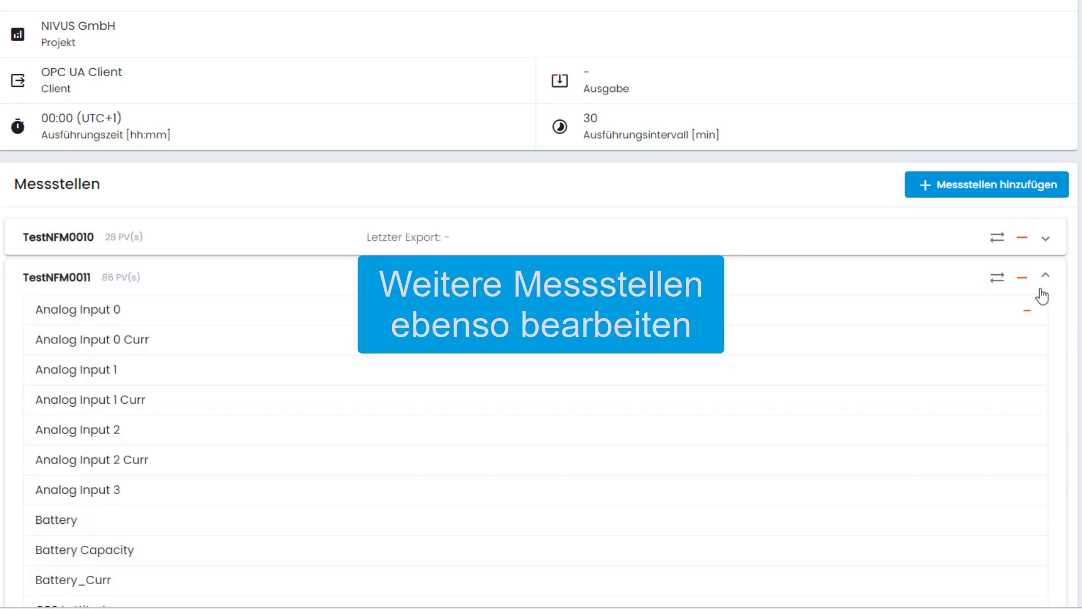
left_click(1027, 310)
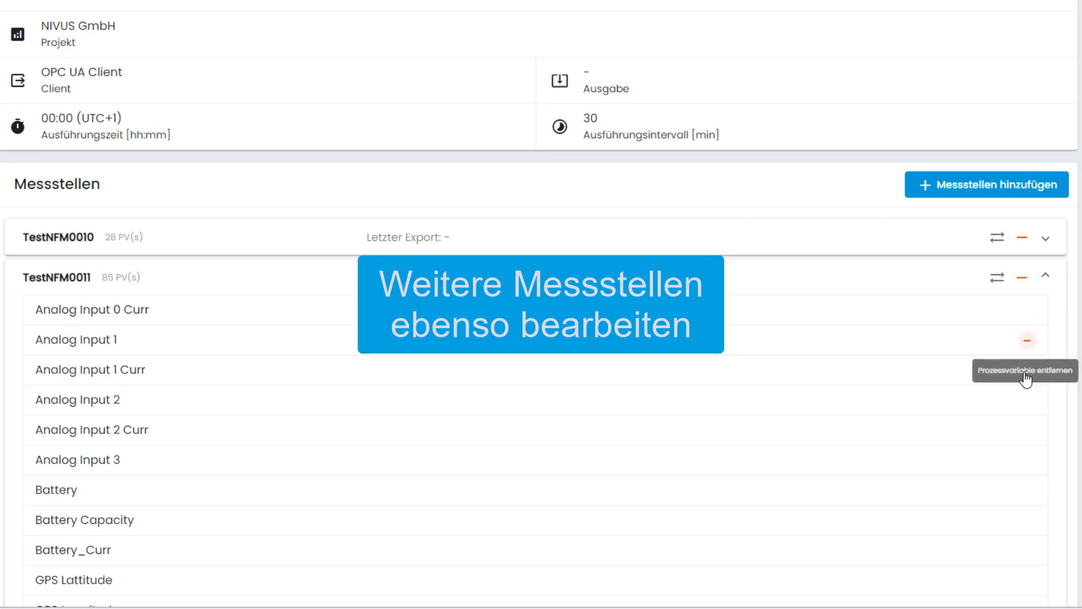
left_click(1027, 339)
left_click(1027, 370)
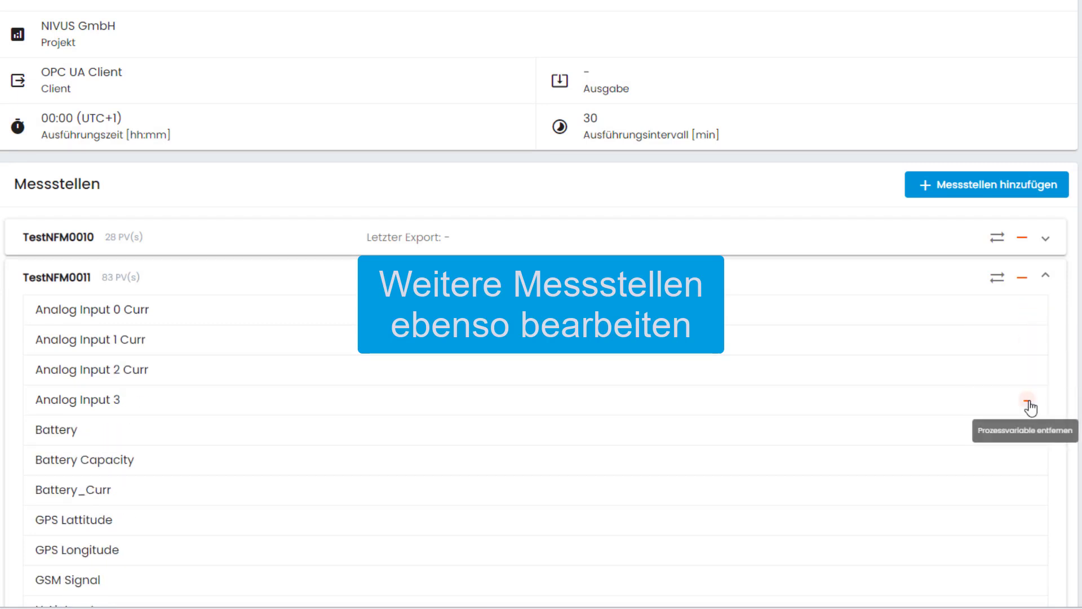
left_click(1029, 401)
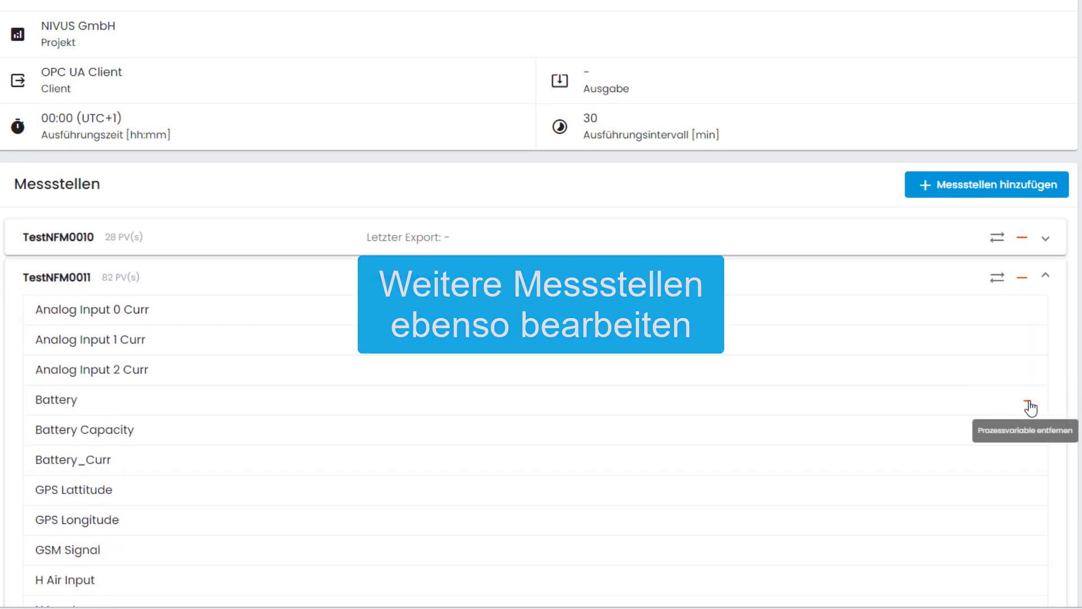
left_click(1047, 276)
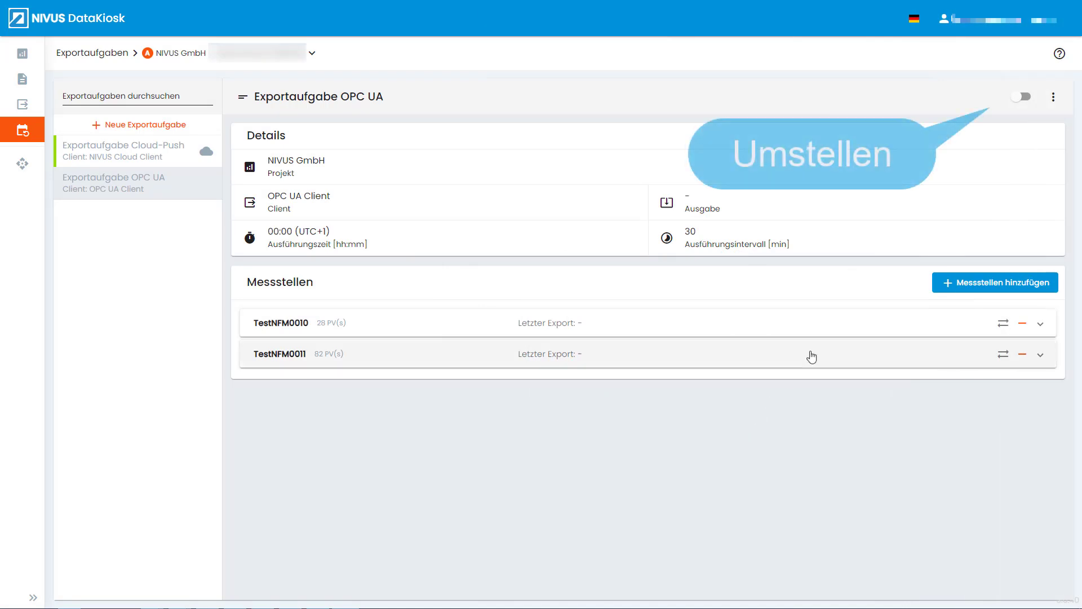
Step: Switch the export task Exportaufgabe OPC UA to active
left_click(1024, 98)
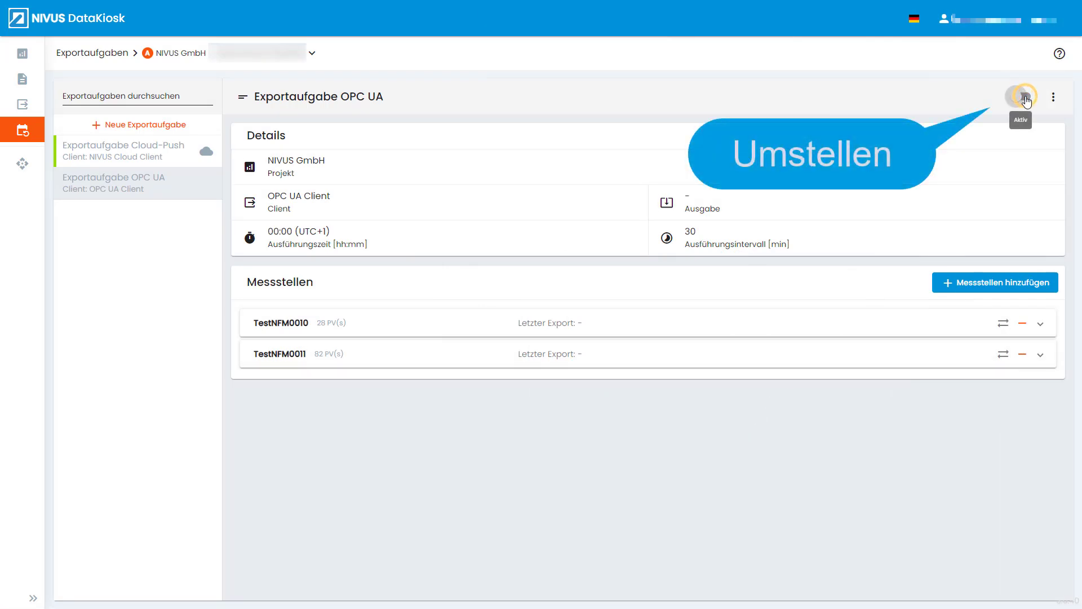